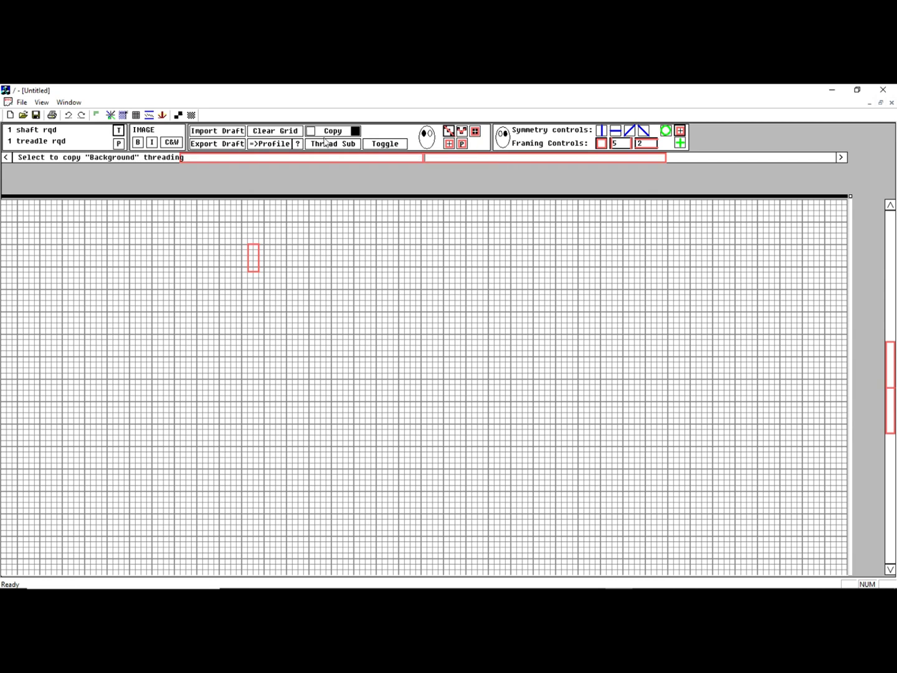
- Draw a four-cell diagonal line descending to the right near the middle of the grid
click(402, 314)
drag(408, 320, 415, 328)
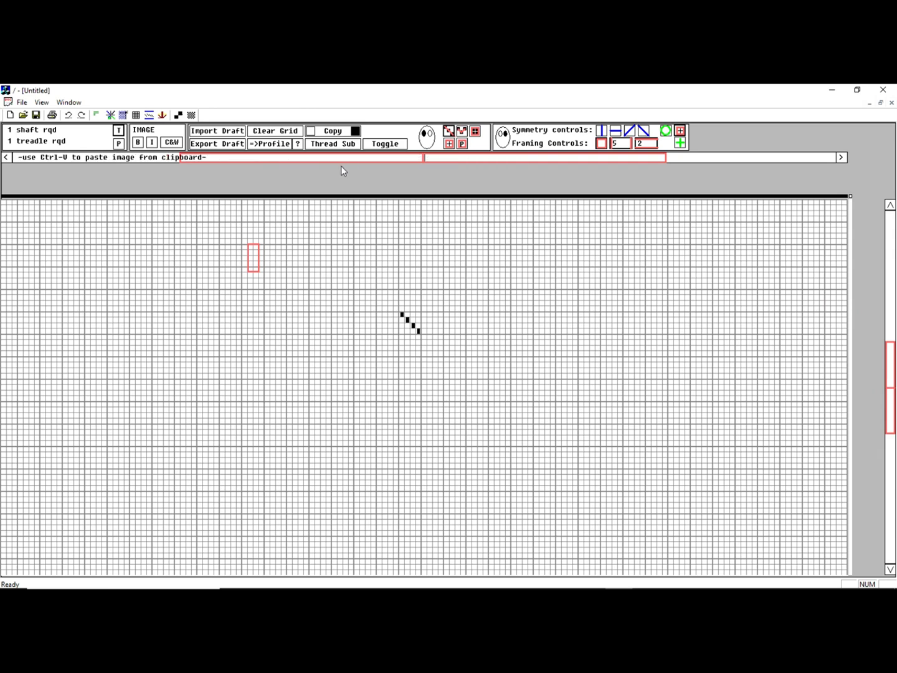
- Draw a 2×2 plain weave unit, fill a 12×12 block with it, and place a second 12×12 block below
click(180, 249)
click(462, 143)
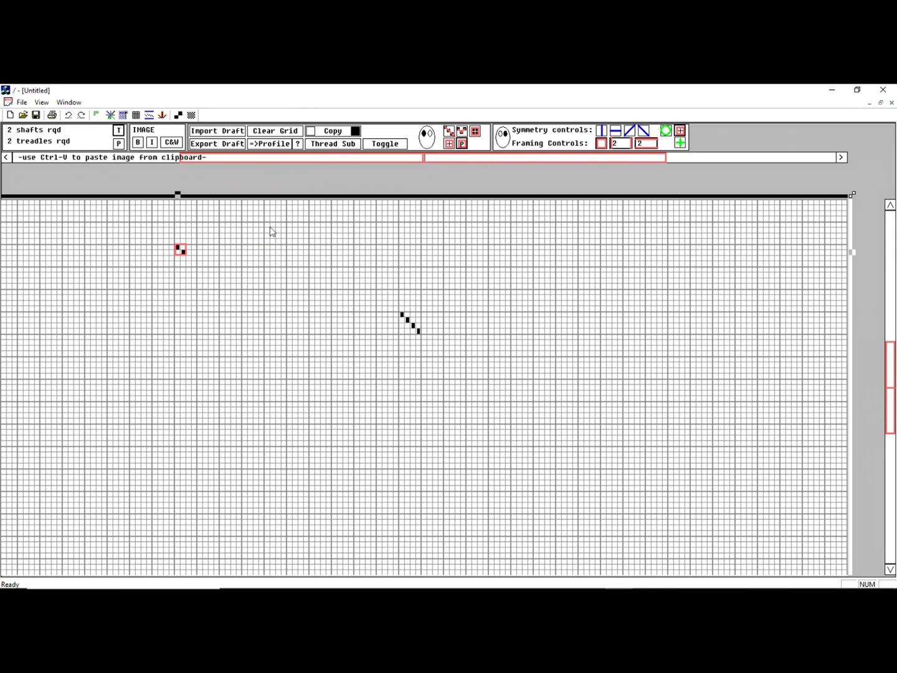
drag(156, 251, 219, 316)
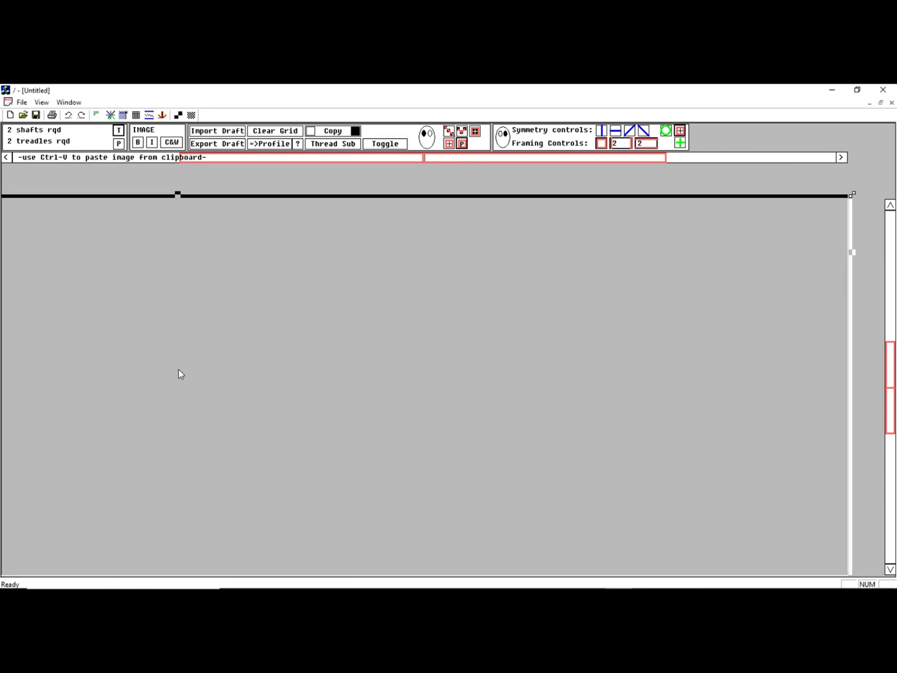
drag(179, 373, 221, 405)
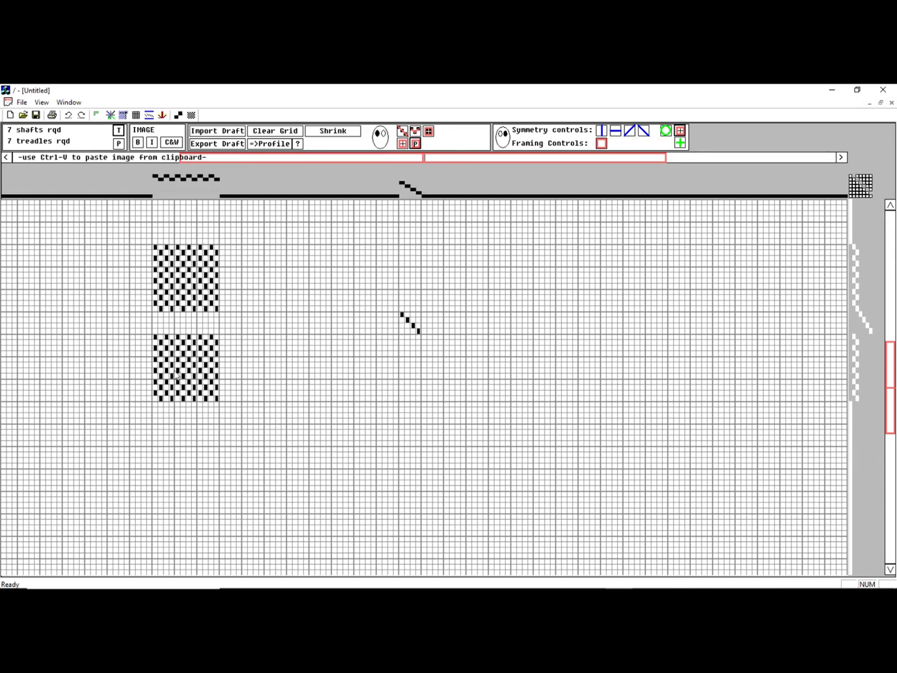
- In the lower block, clear alternate black cells near its upper-left corner and fill the gaps near its lower-left corner
click(160, 343)
click(170, 349)
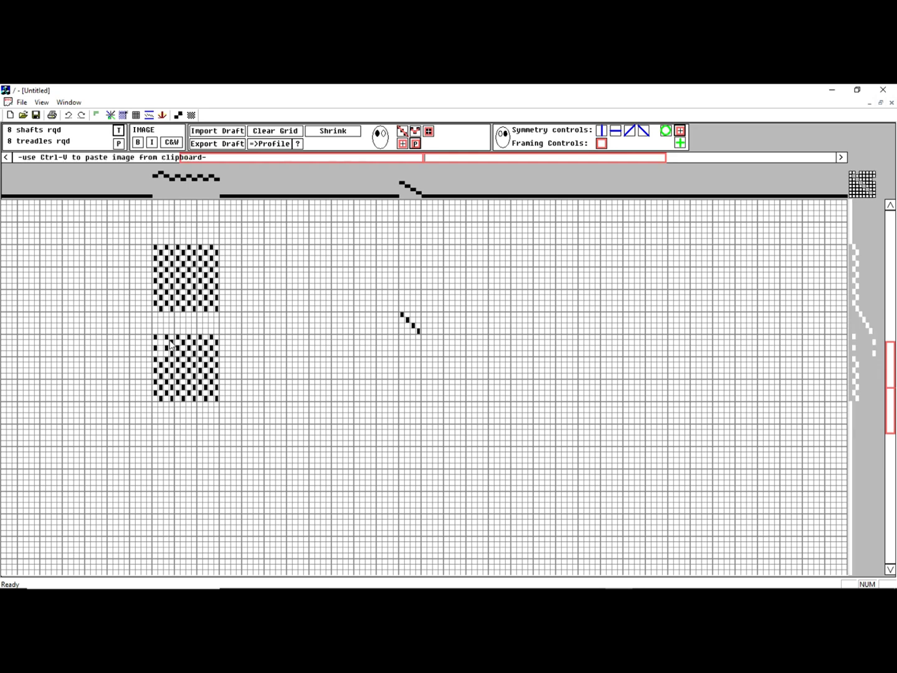
click(171, 346)
click(170, 347)
click(172, 347)
click(186, 370)
click(162, 395)
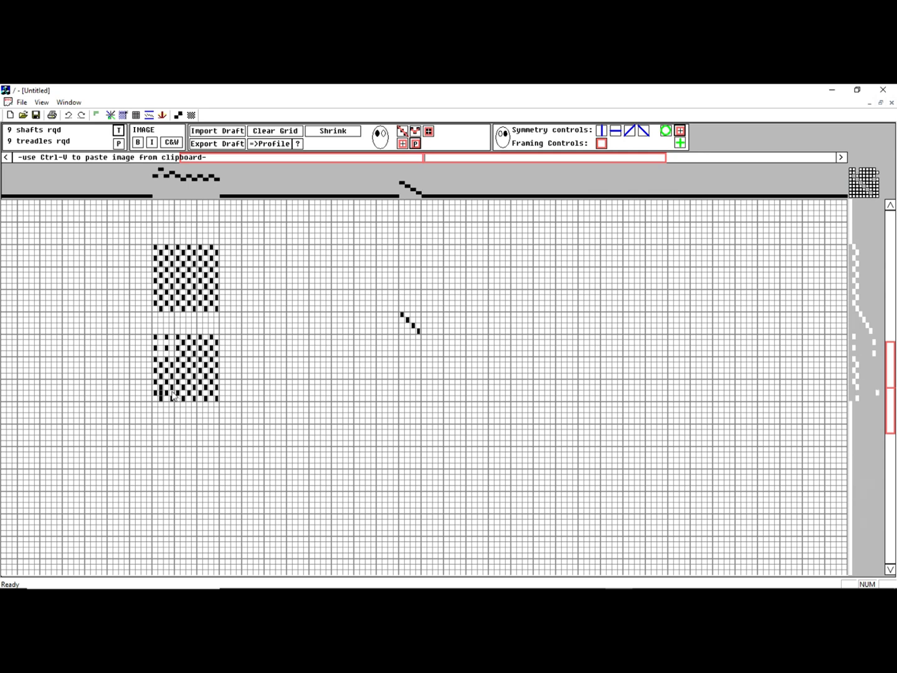
click(165, 389)
click(212, 384)
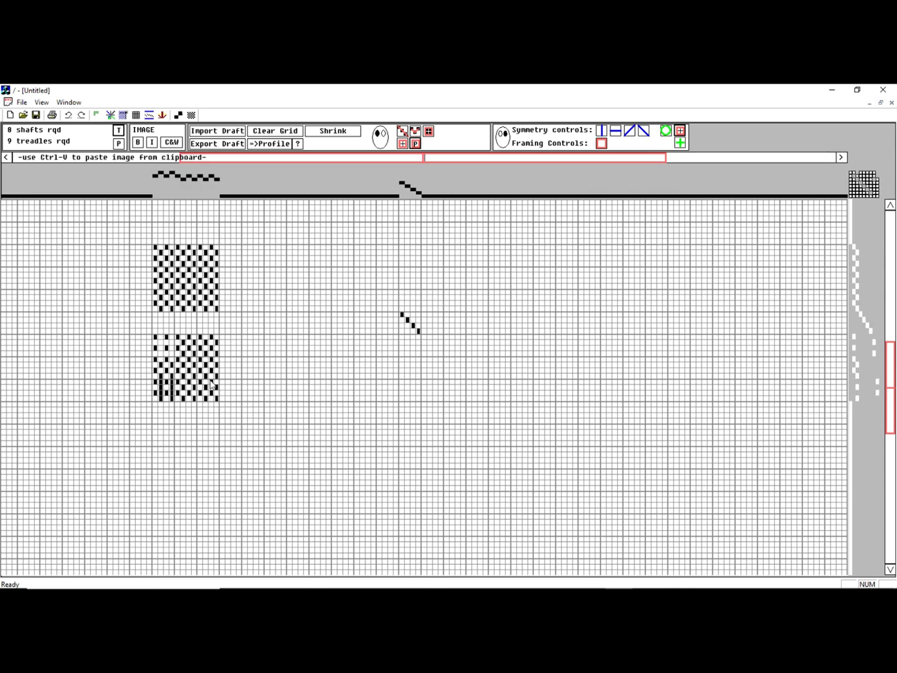
- In the lower block, clear alternate black cells near its upper-right corner and fill the gaps near its lower-right corner
click(196, 343)
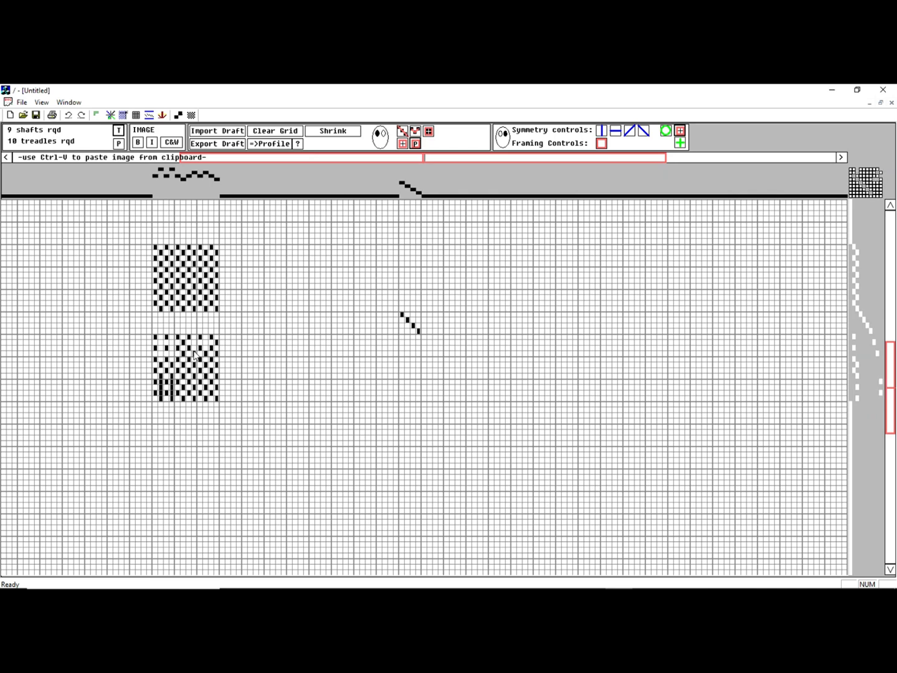
click(207, 358)
click(206, 356)
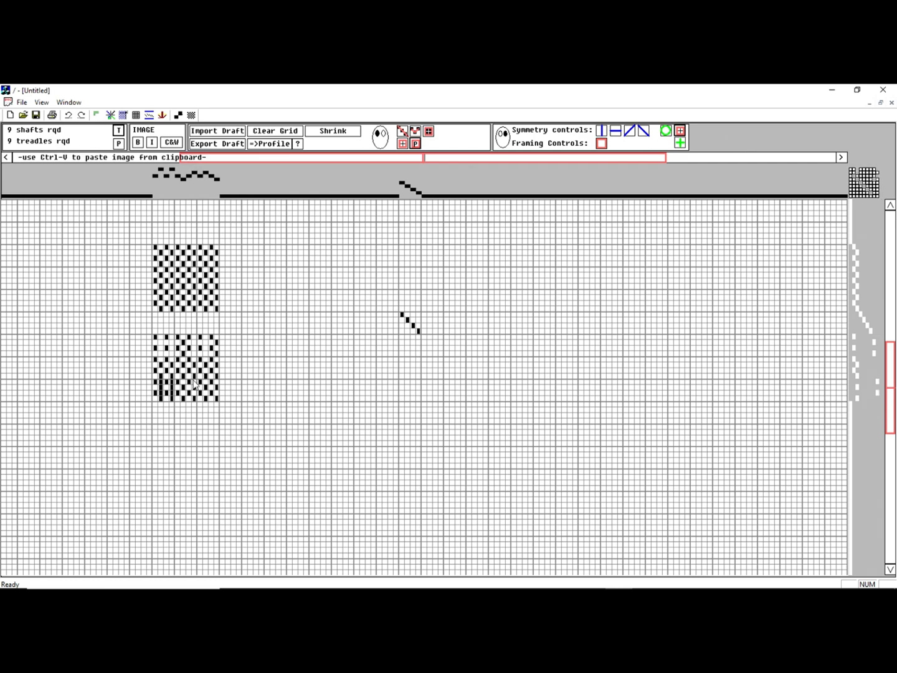
click(195, 383)
click(206, 393)
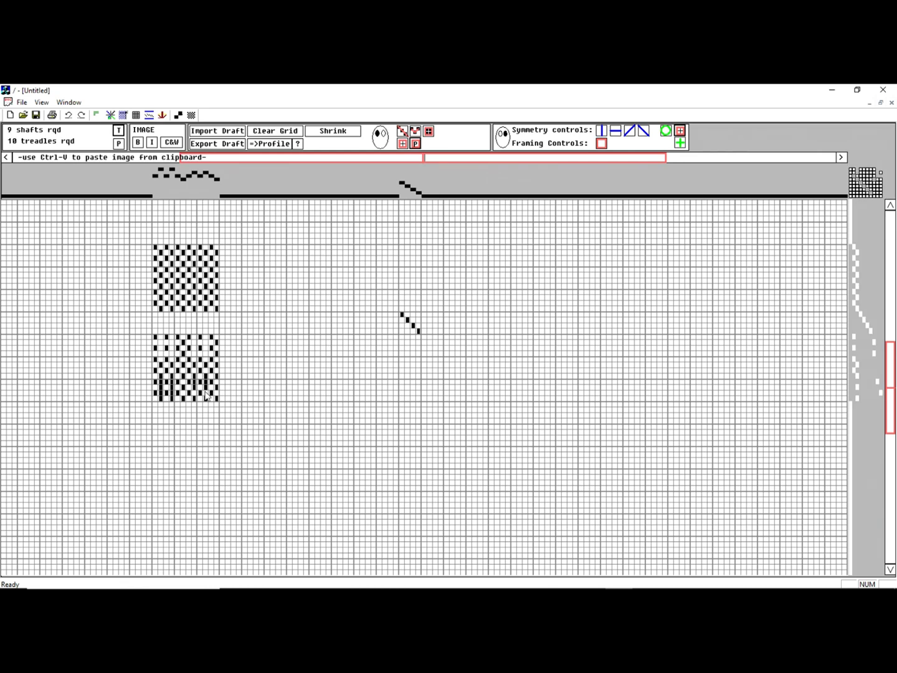
click(195, 392)
click(194, 393)
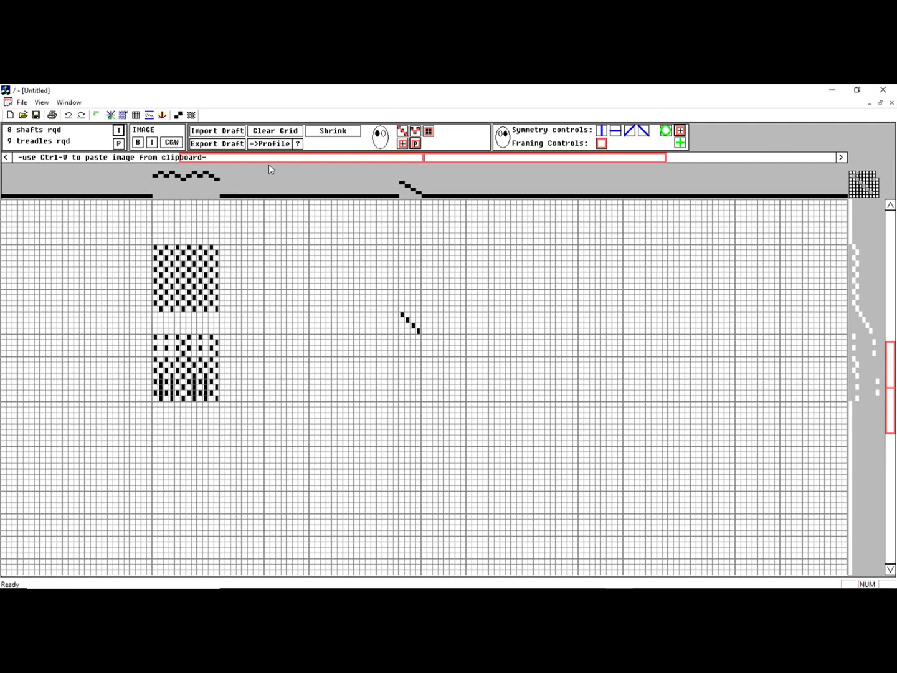
- Try a thread substitution on the four-cell diagonal using the lower 12×12 block as pattern threading, and undo it
drag(155, 340, 223, 407)
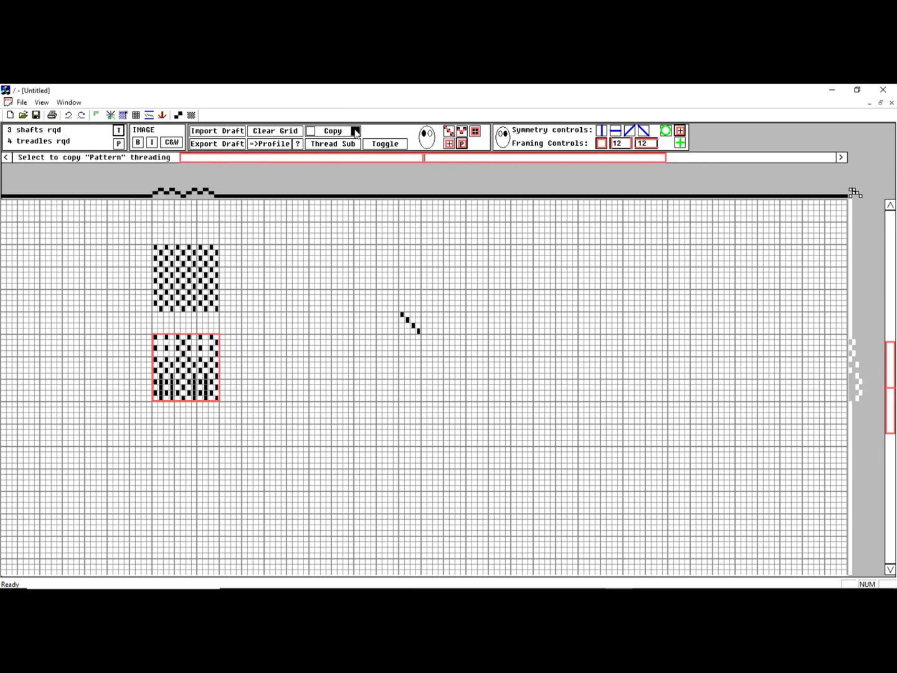
click(355, 131)
click(403, 318)
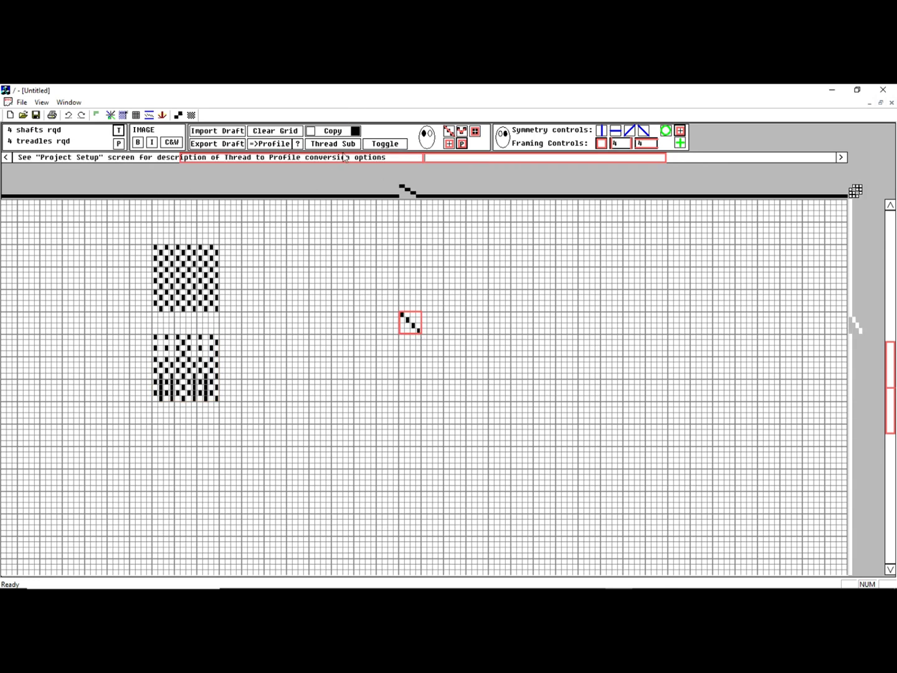
click(346, 144)
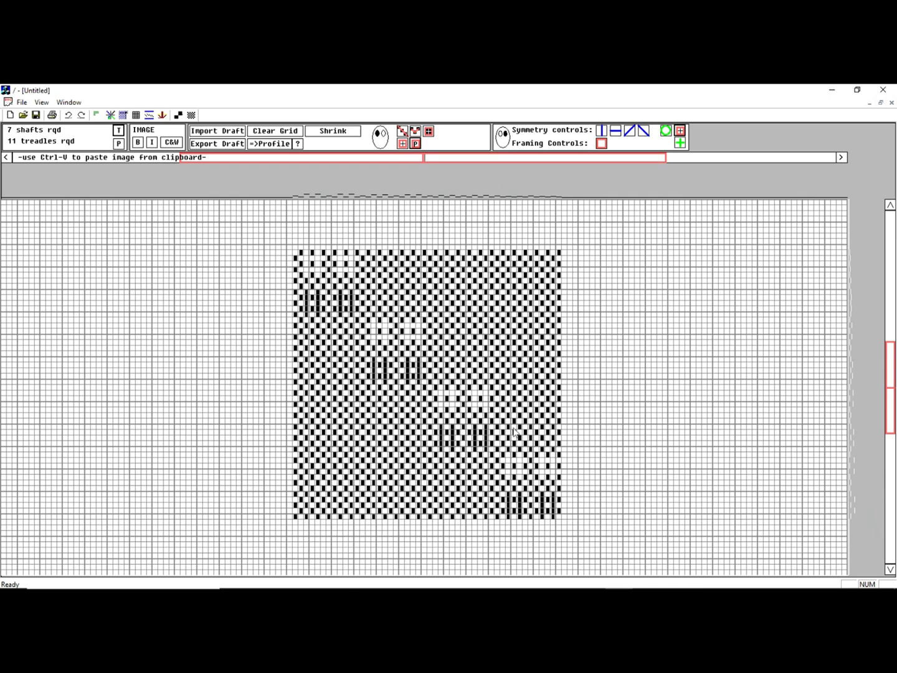
click(69, 116)
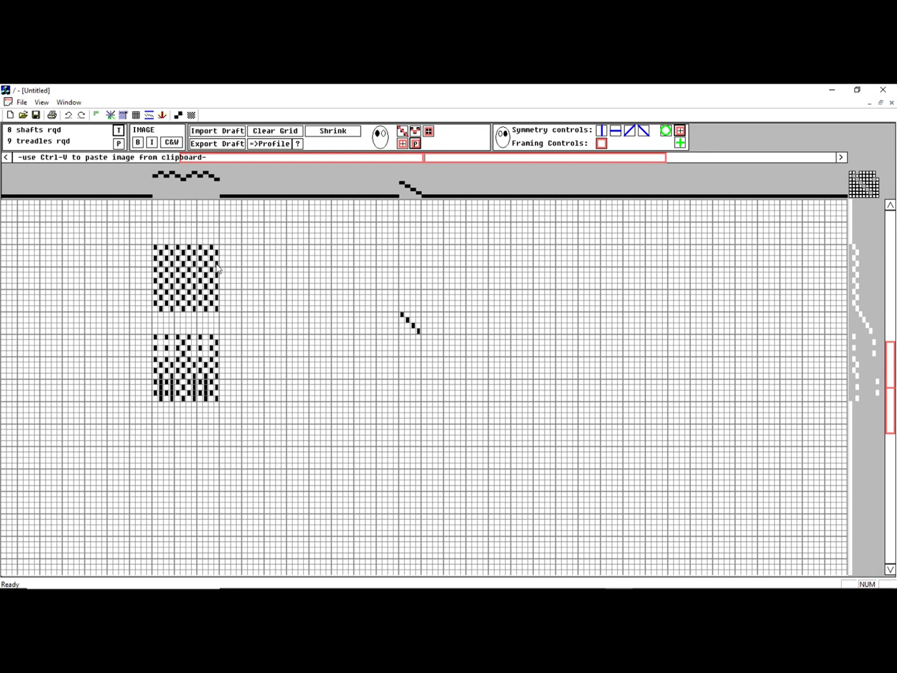
- Try a thread substitution on the four-cell diagonal using the upper-left 6×6 areas of both blocks, and undo it
drag(400, 314, 426, 349)
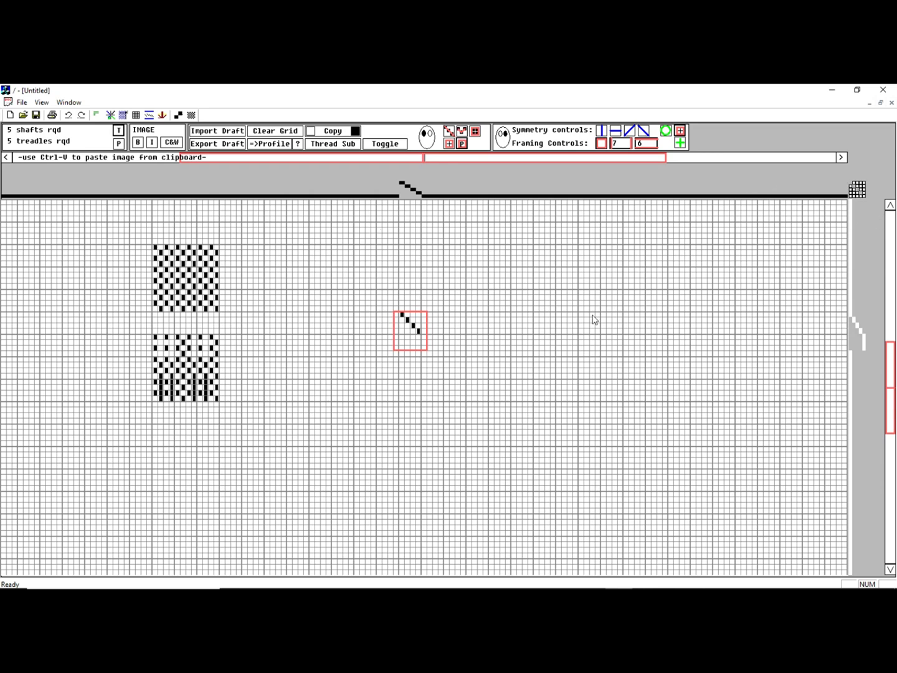
click(468, 281)
drag(154, 246, 184, 280)
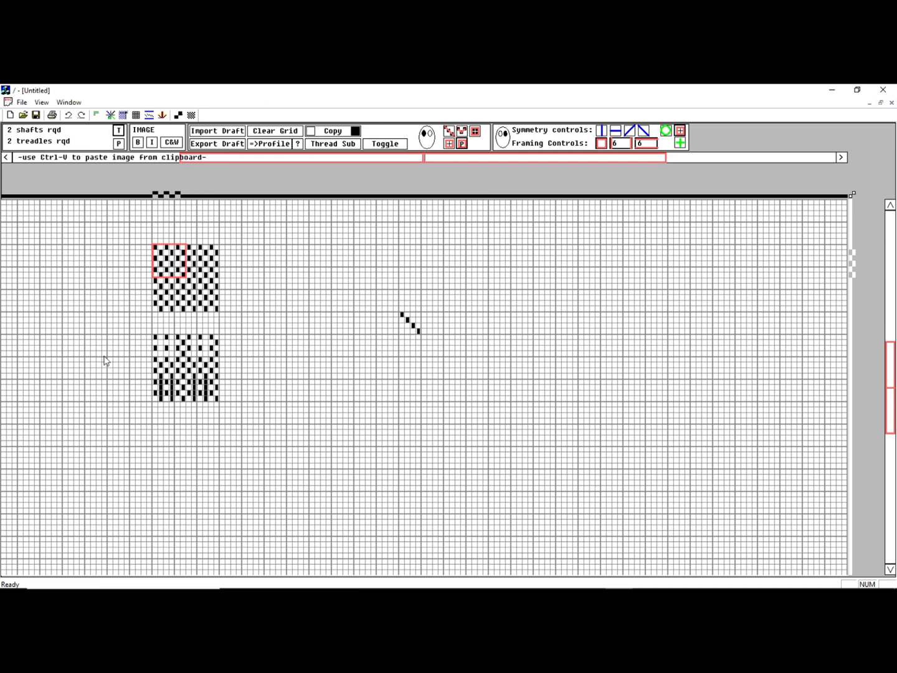
drag(154, 335, 181, 364)
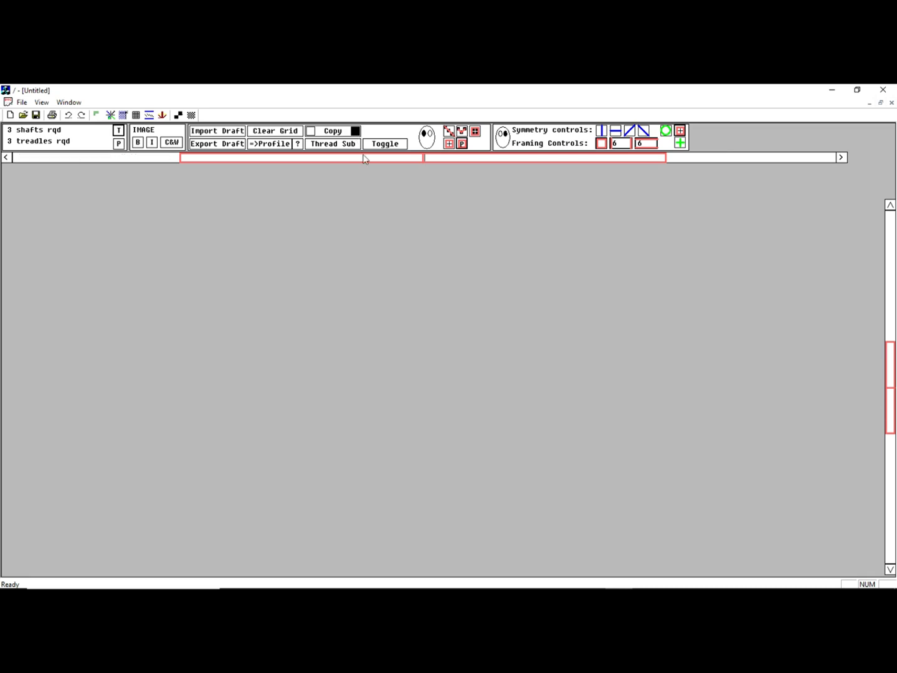
drag(402, 315, 416, 330)
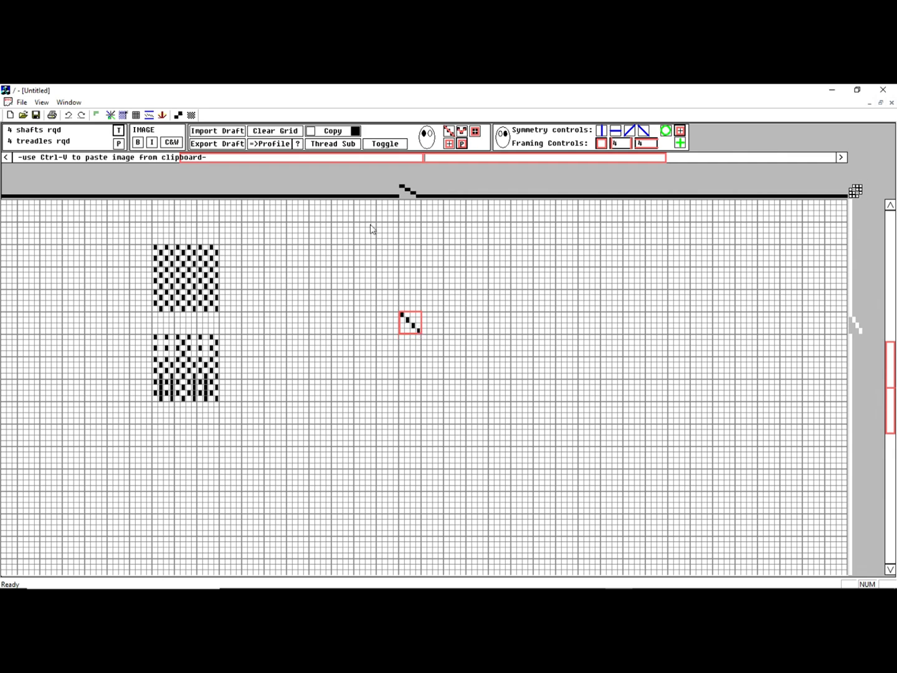
click(330, 144)
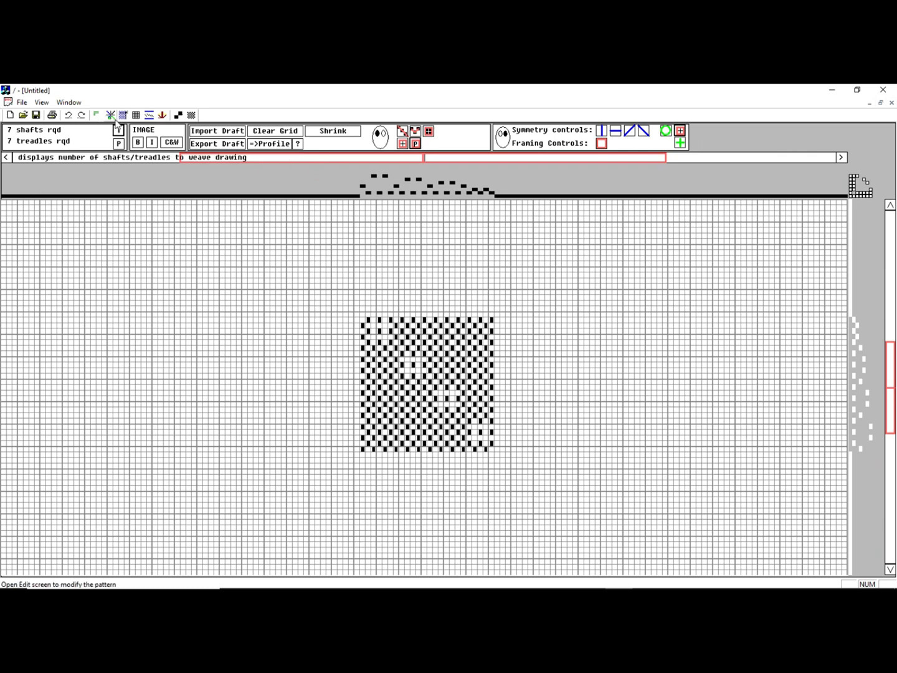
click(67, 115)
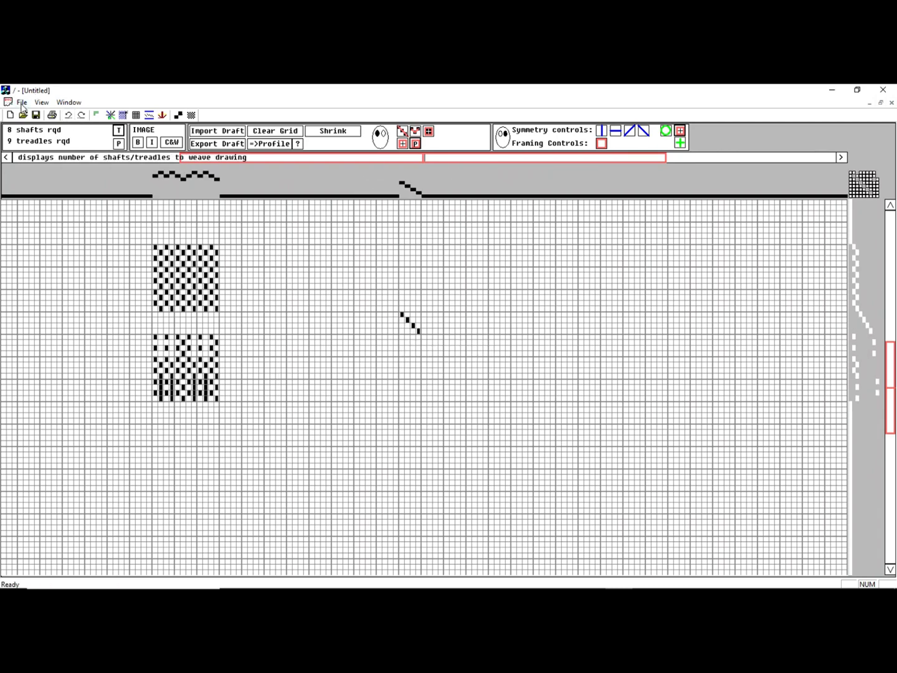
- Save the draft as a weaving file (*.wif) named test
click(22, 102)
click(377, 431)
click(411, 383)
drag(411, 383, 342, 370)
text(test)
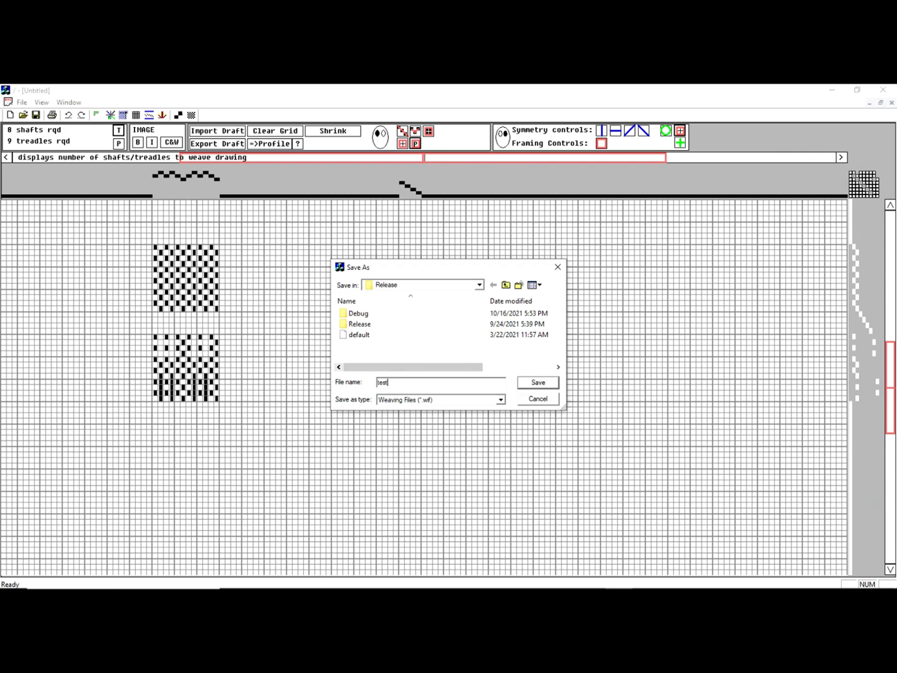
key(Return)
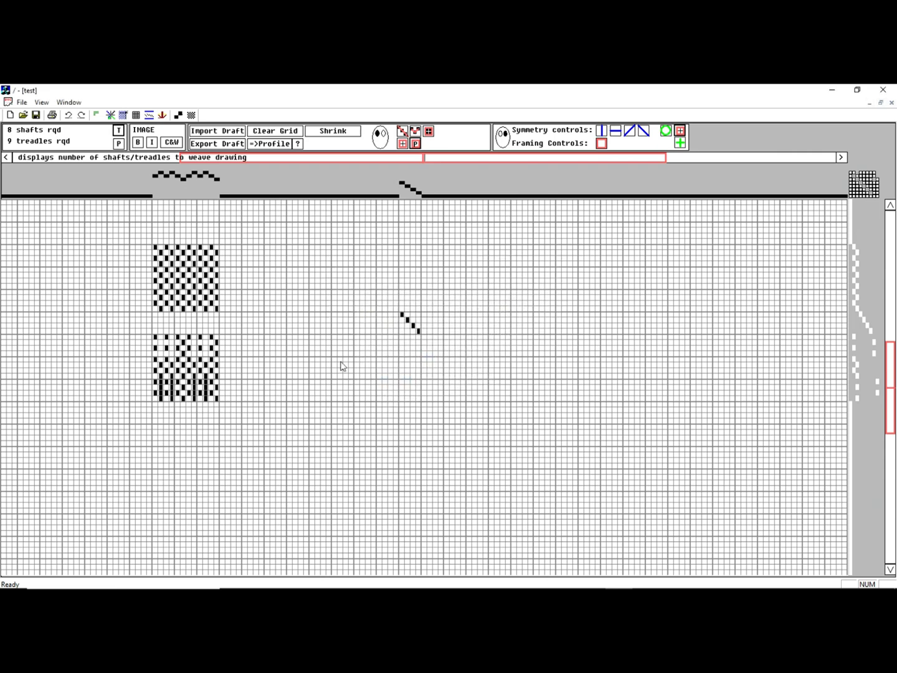
- In profile mode, draw a single block above and to the left of the diagonal and frame it
drag(180, 274, 218, 401)
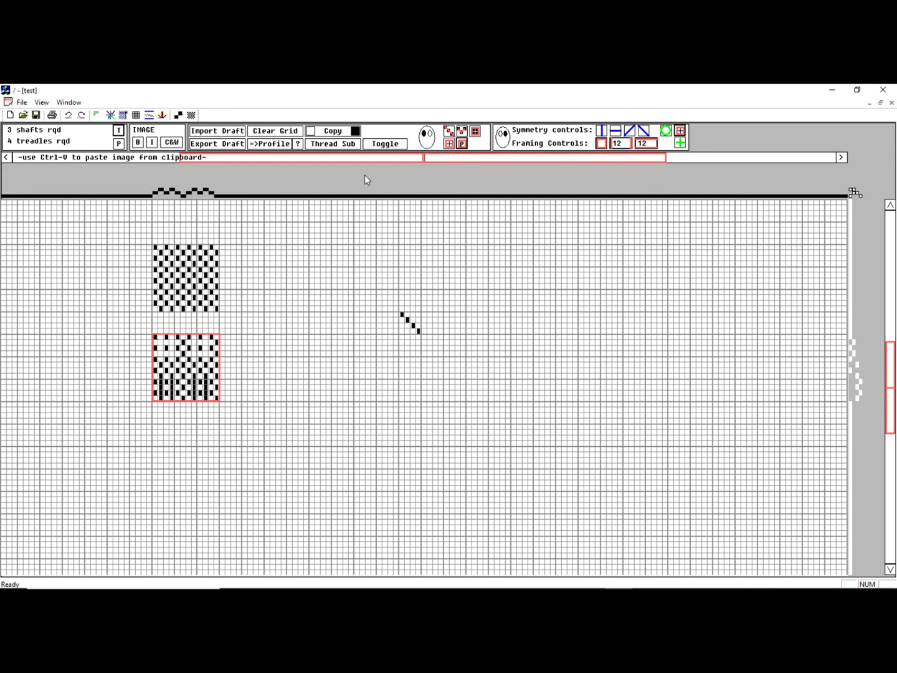
click(378, 297)
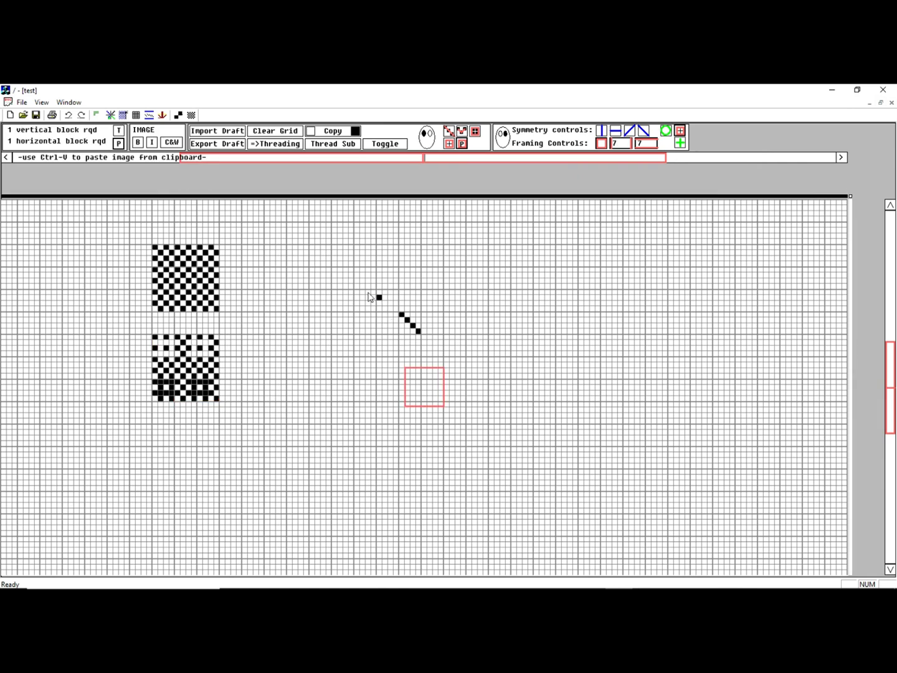
click(378, 297)
click(379, 296)
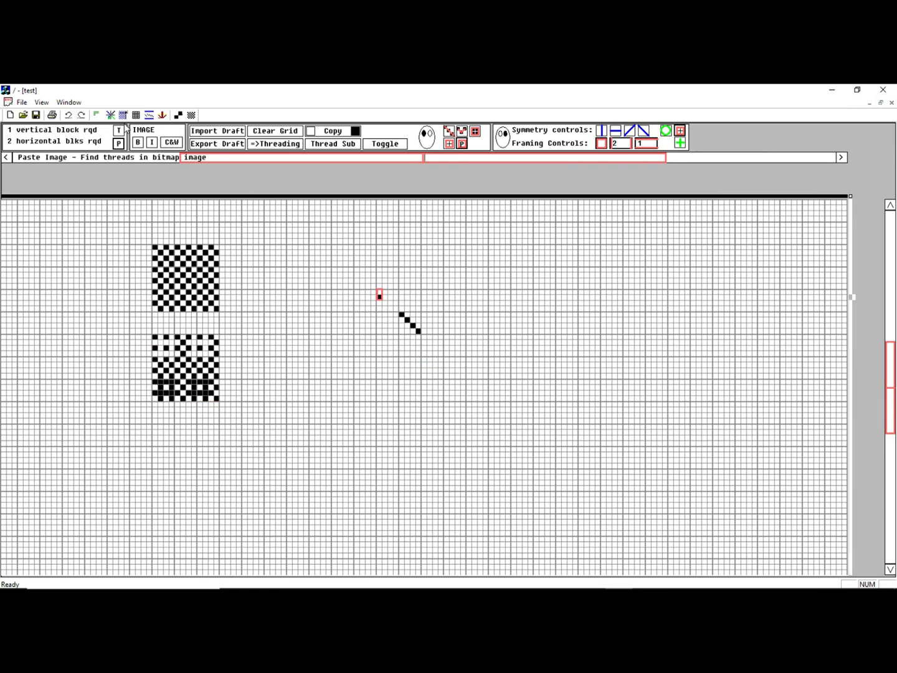
- Convert the framed profile block to the standard Doubleweave threading and paste the resulting weave onto the drawing grid below the diagonal
click(120, 144)
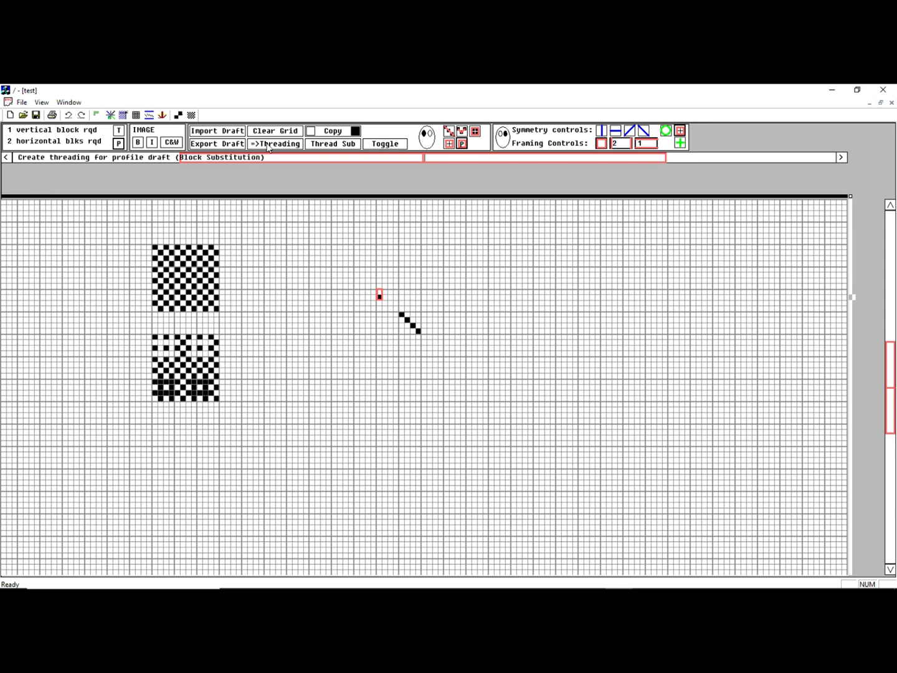
click(271, 144)
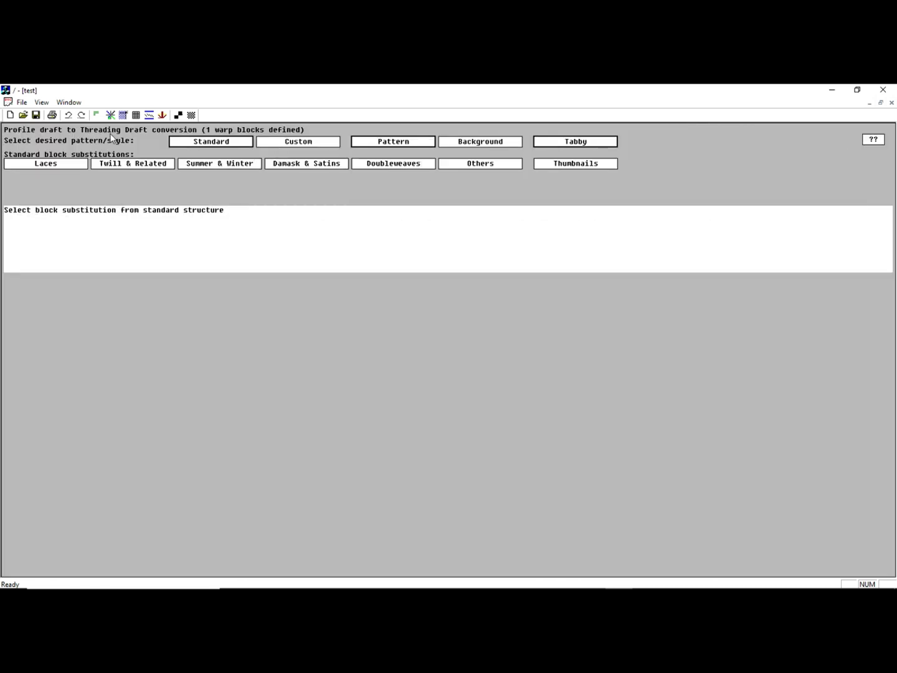
click(393, 164)
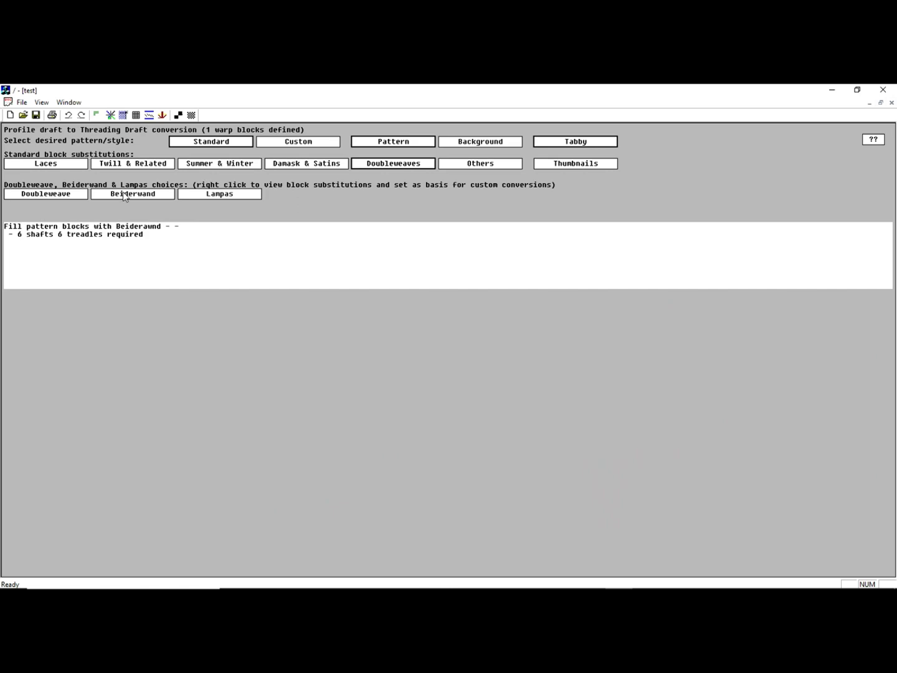
click(67, 193)
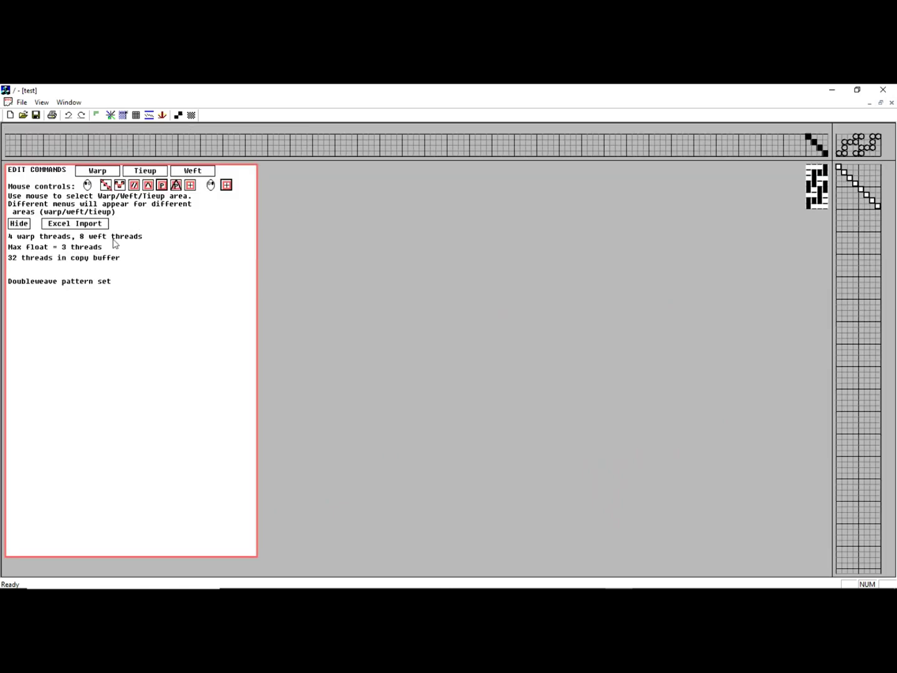
click(136, 114)
key(ctrl+v)
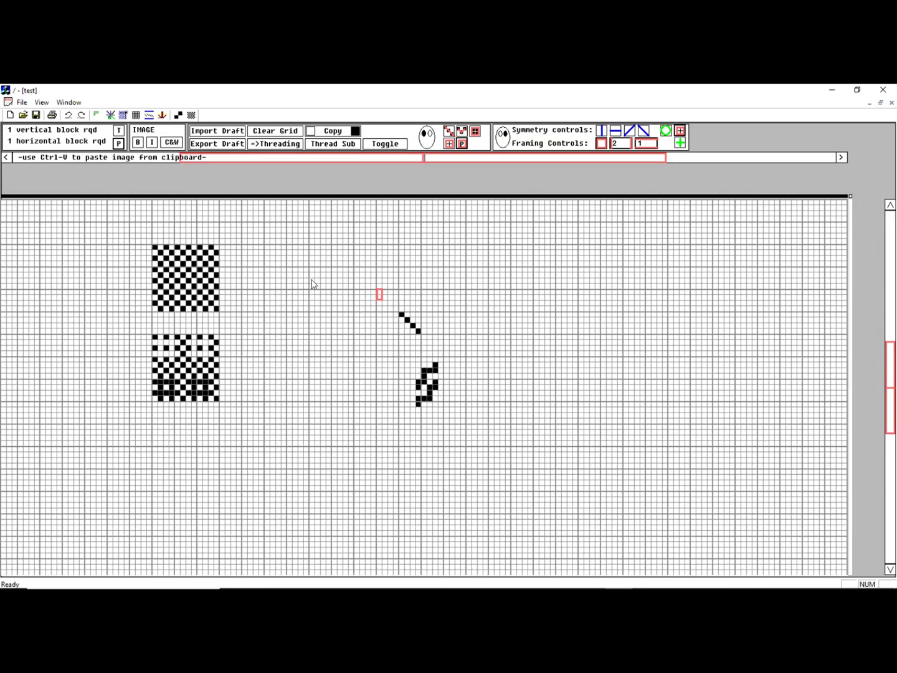
- Try a thread substitution on the four-cell diagonal using the doubleweave's lower 4×4 half as pattern threading, and undo it
click(435, 387)
click(434, 387)
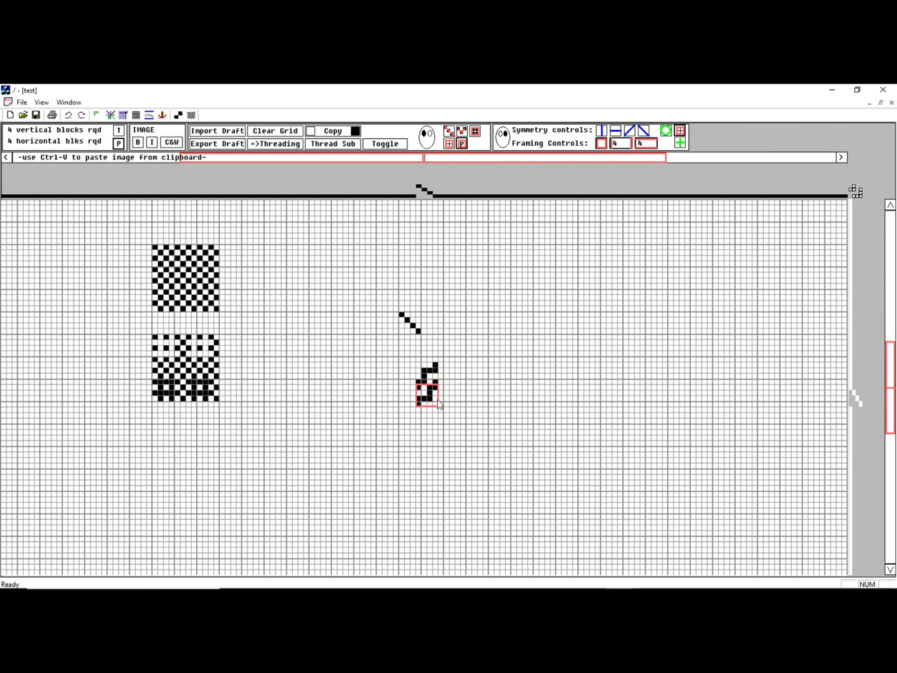
click(355, 131)
click(402, 321)
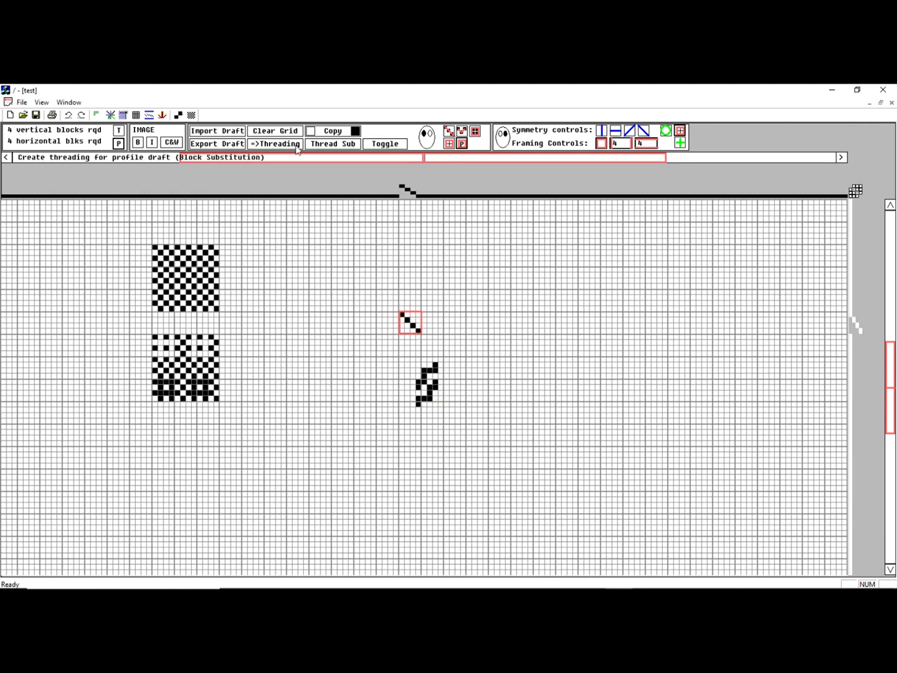
click(332, 144)
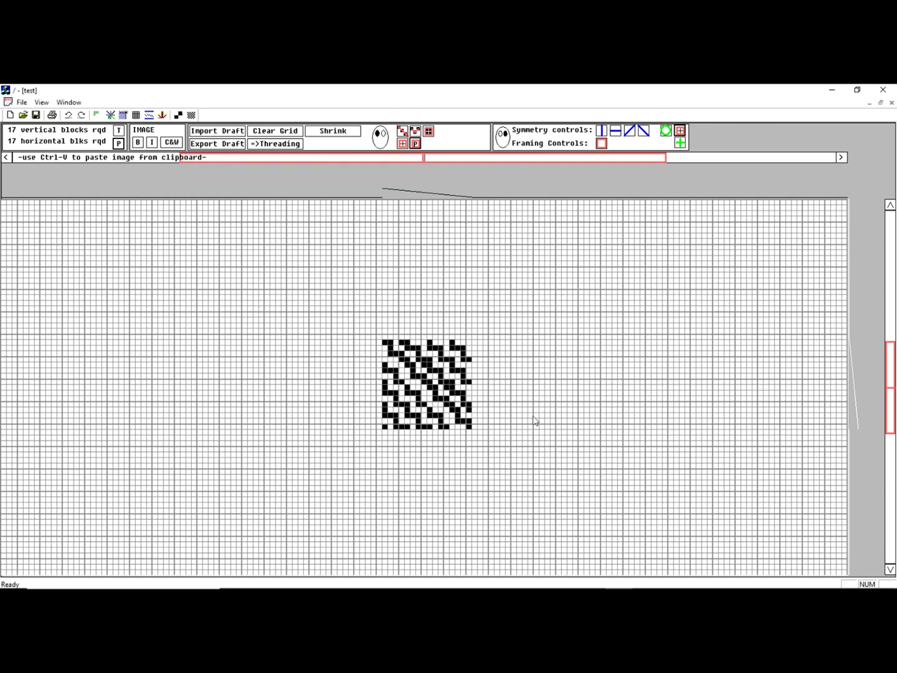
click(69, 116)
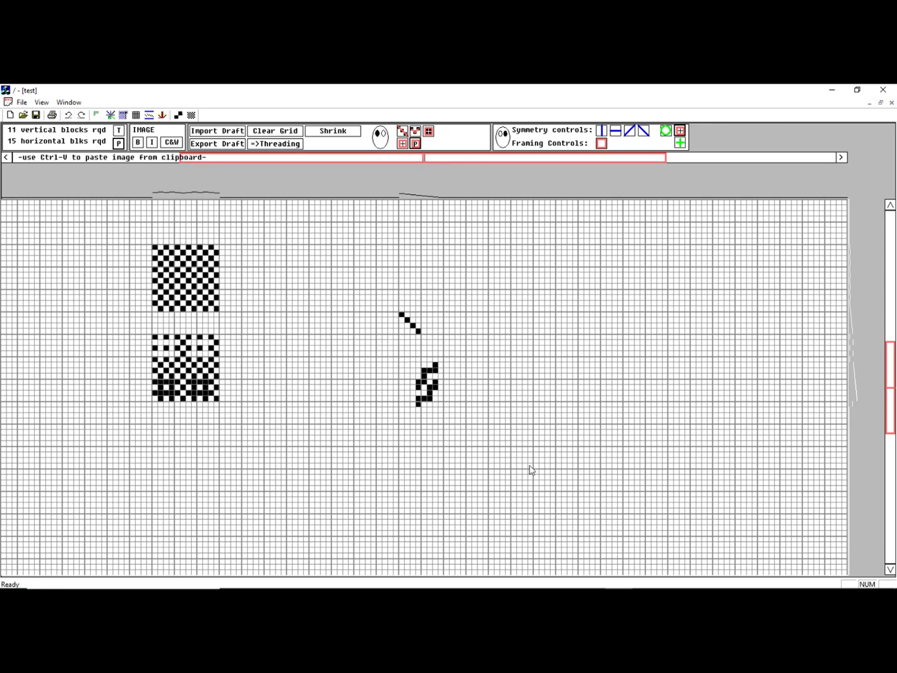